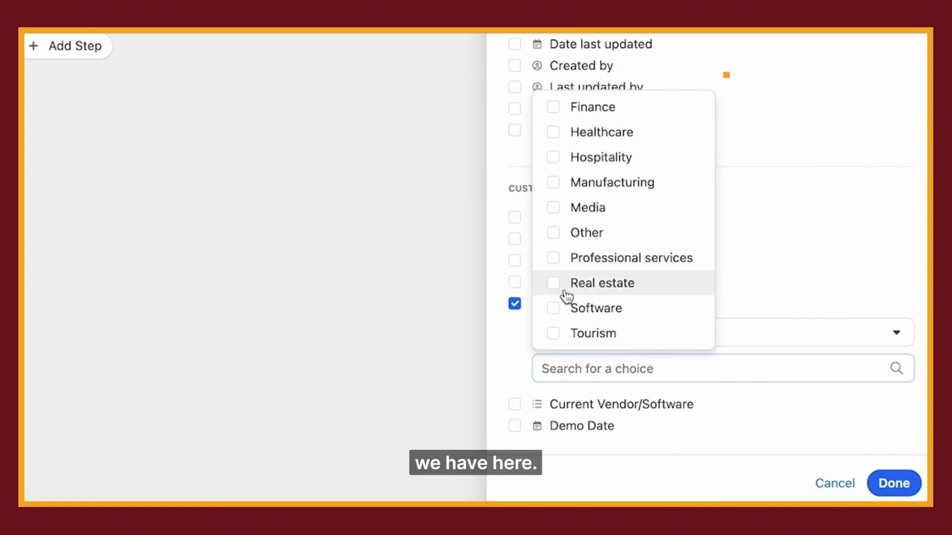
# - Select Real estate as the choice for the checked custom field and confirm the trigger filter
pyautogui.click(553, 284)
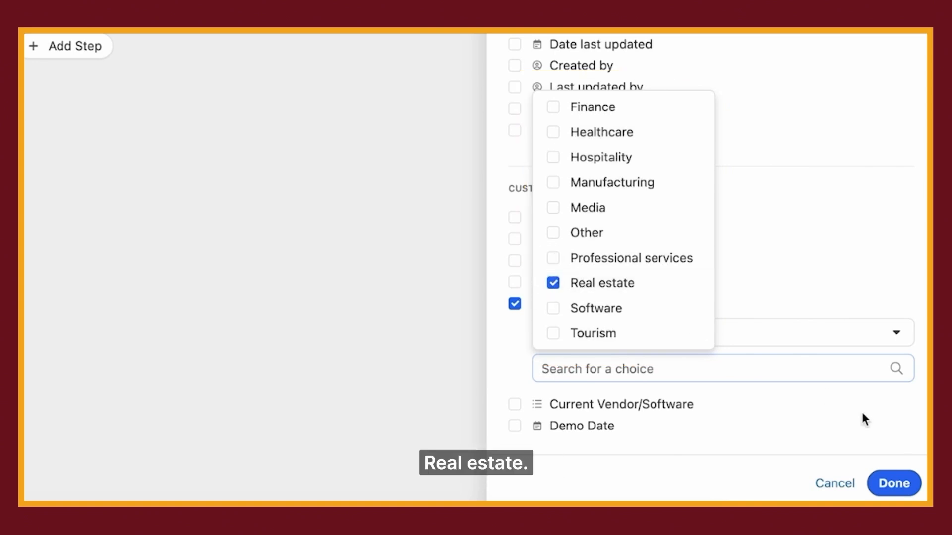
pyautogui.click(893, 489)
pyautogui.click(893, 489)
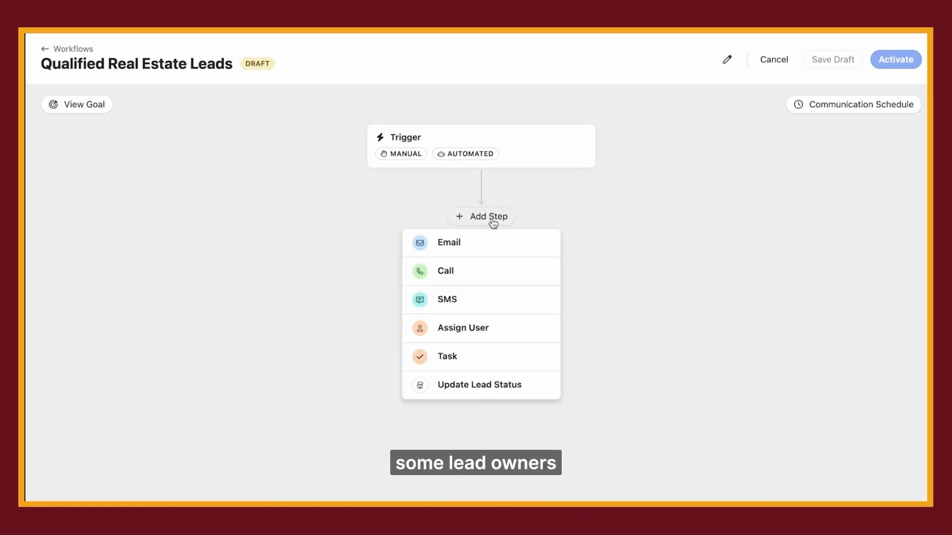
# - Add an Assign User step after the trigger, using the Lead Owner field and the action Assign User (Only if empty)
pyautogui.click(492, 221)
pyautogui.click(492, 221)
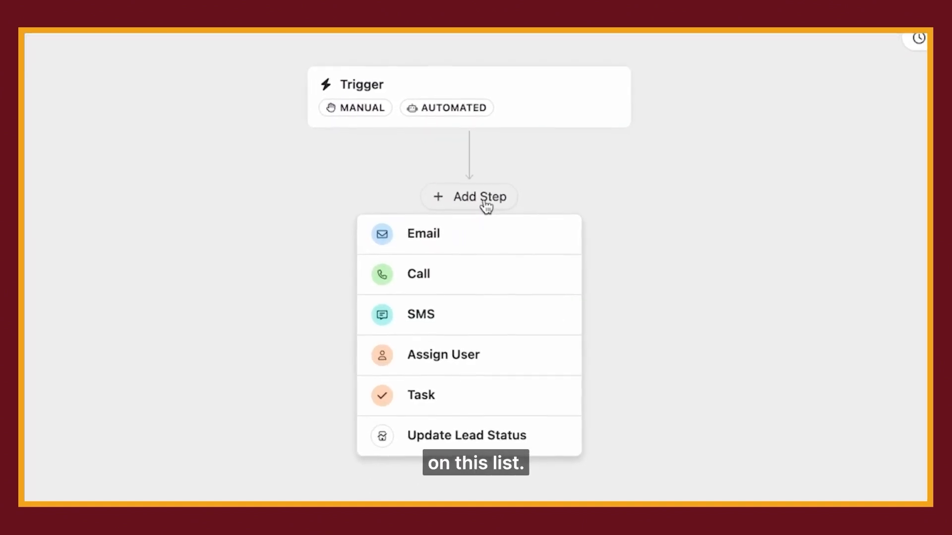
pyautogui.click(471, 369)
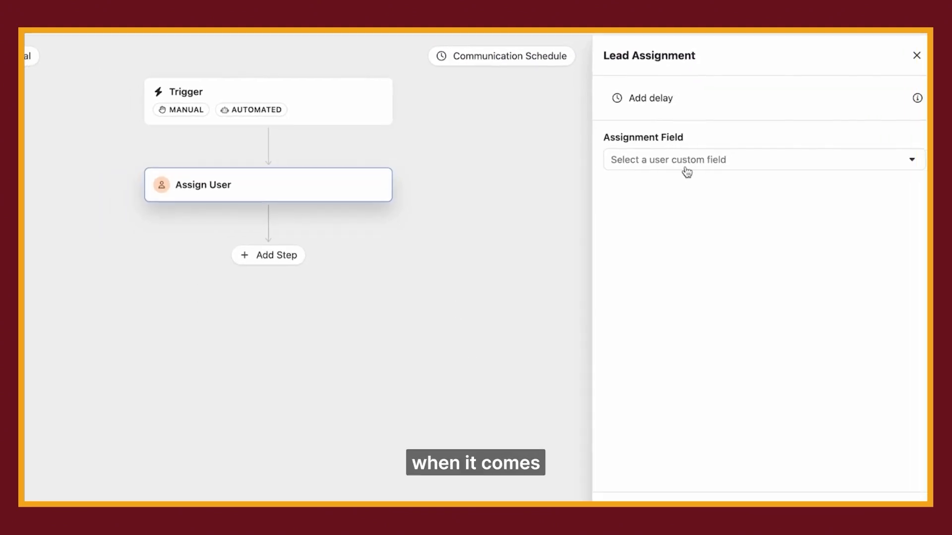
pyautogui.click(687, 167)
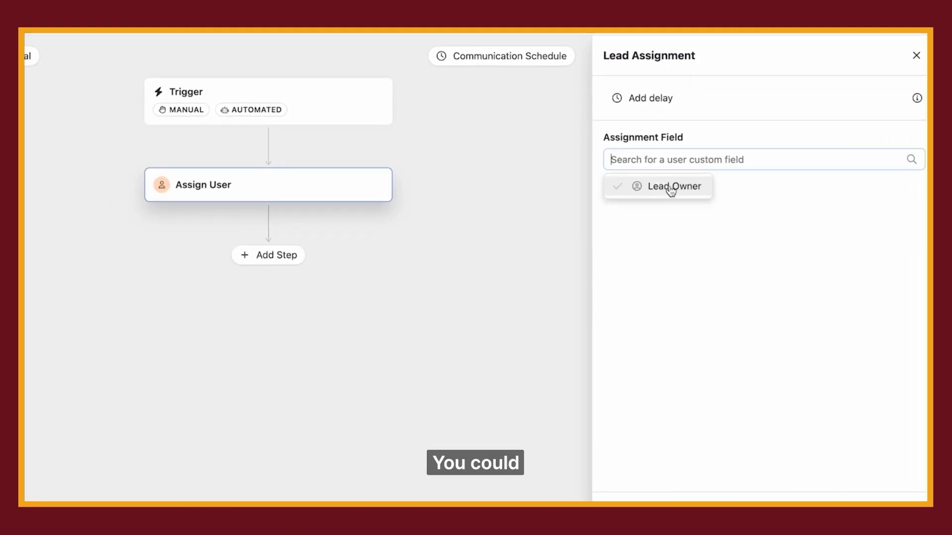
pyautogui.click(671, 189)
pyautogui.click(667, 221)
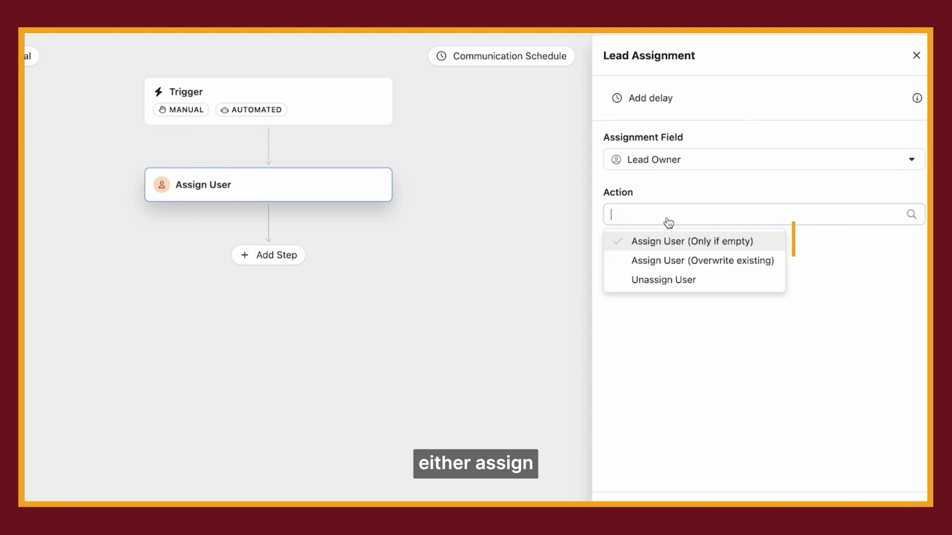
pyautogui.click(664, 241)
# - Set the lead assignment value to Specific User and choose a team member
pyautogui.click(659, 270)
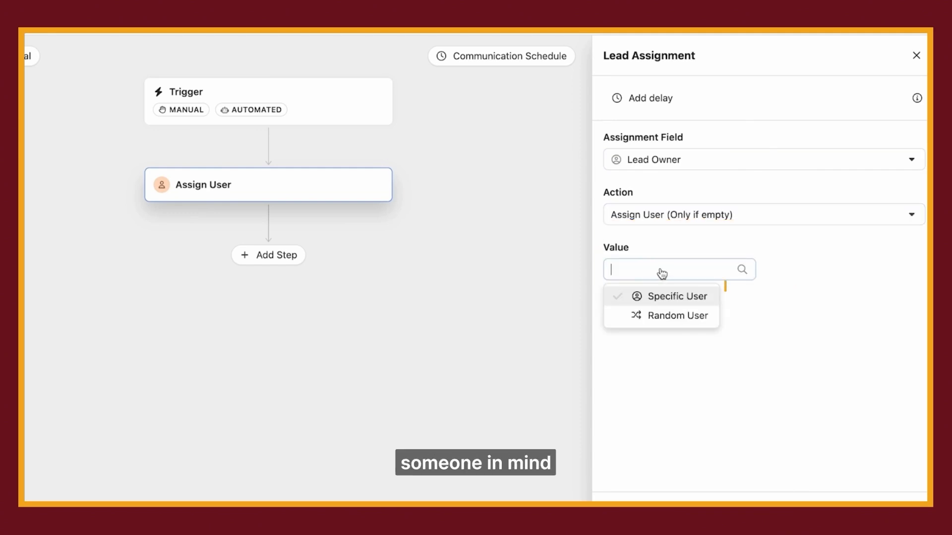
pyautogui.click(678, 297)
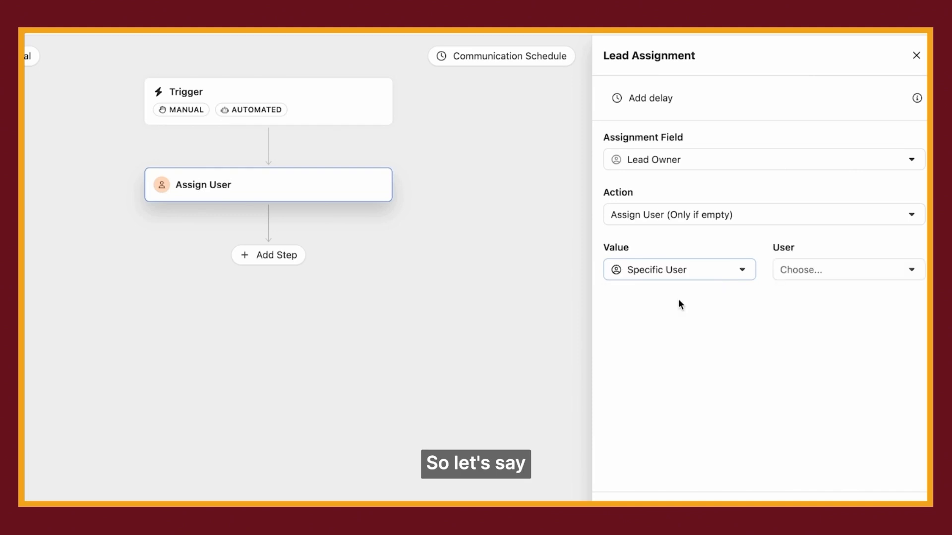
pyautogui.click(813, 273)
pyautogui.click(808, 219)
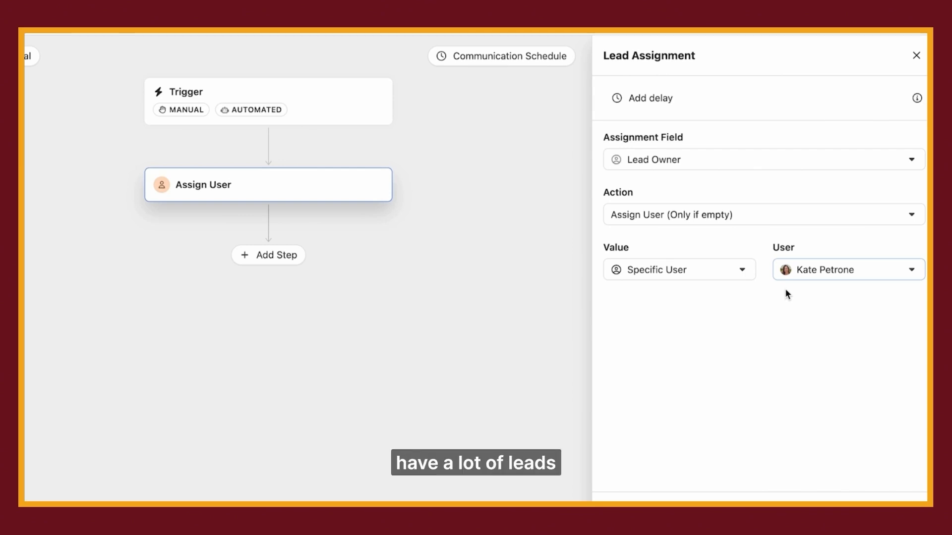
# - Set the assignment value to Random User from the Sales Group and confirm the step
pyautogui.click(717, 273)
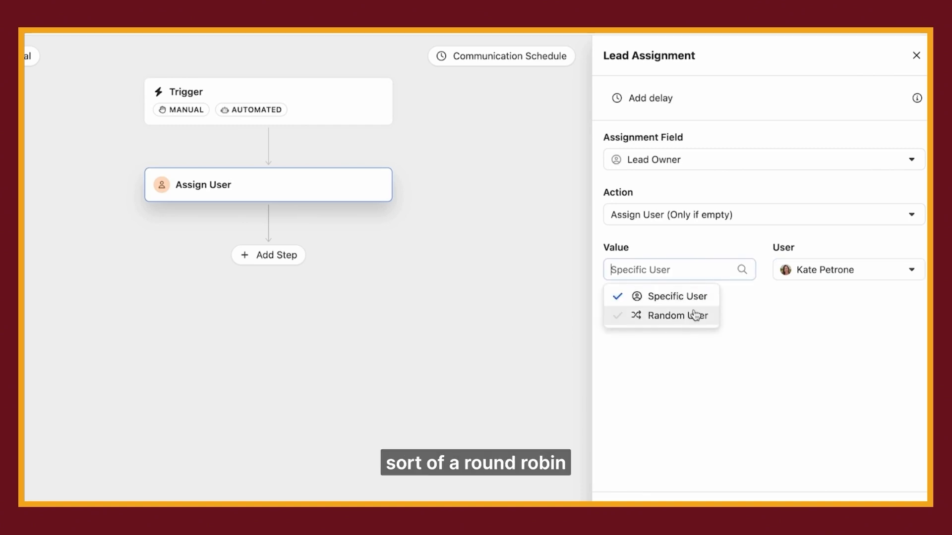
pyautogui.click(686, 322)
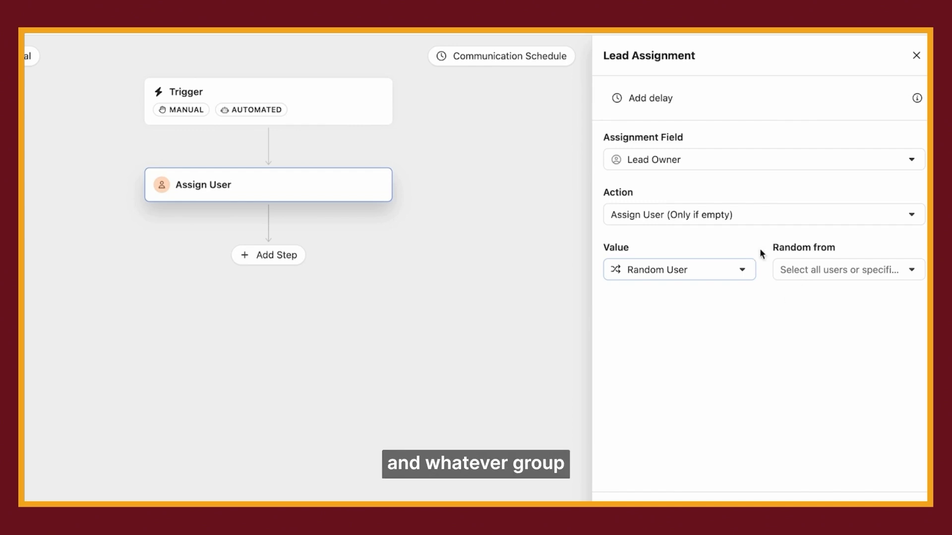
pyautogui.click(825, 272)
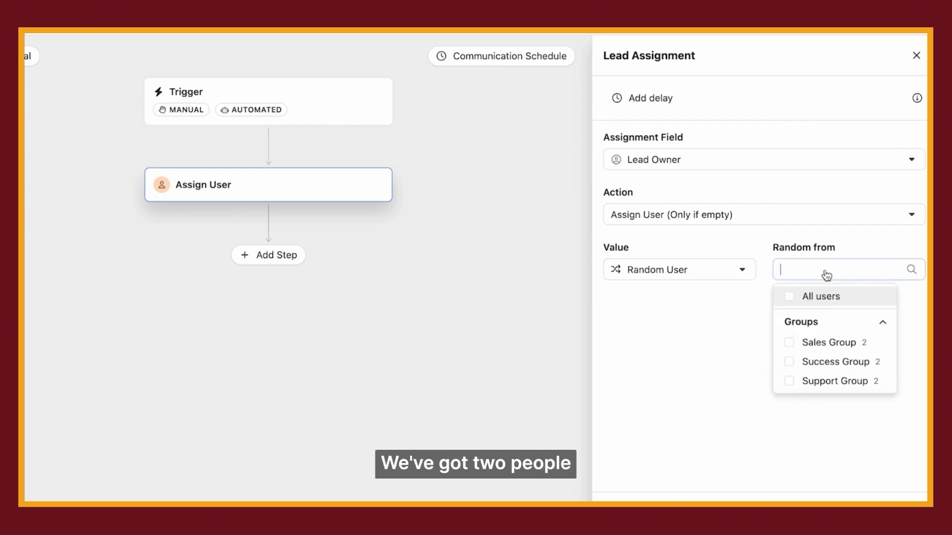
pyautogui.click(815, 345)
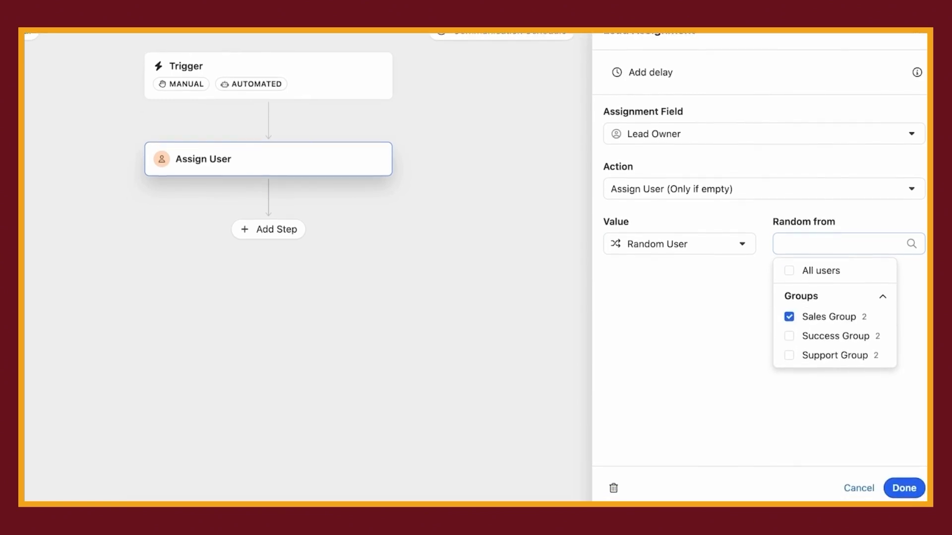
pyautogui.click(908, 490)
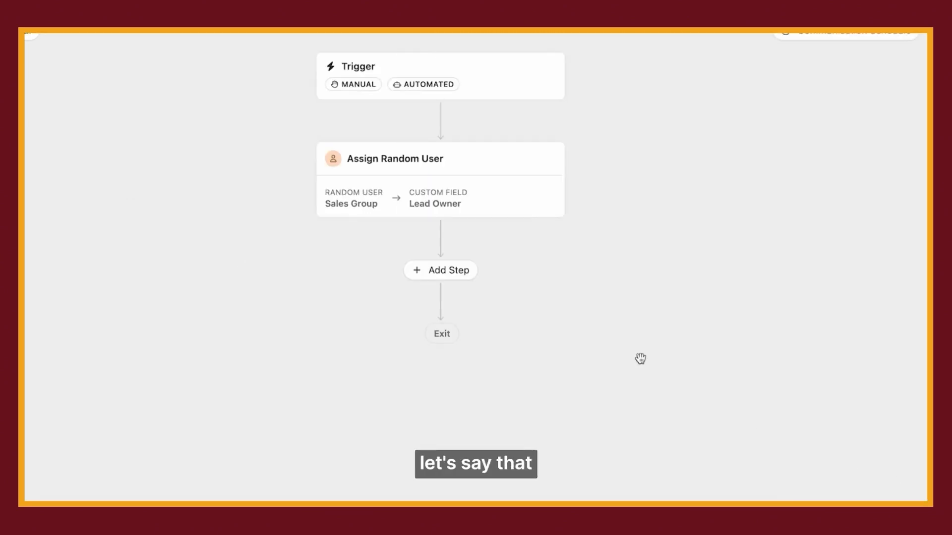
# - Add a Task step described as "Follow-up with real estate leads" without a delay
pyautogui.click(454, 267)
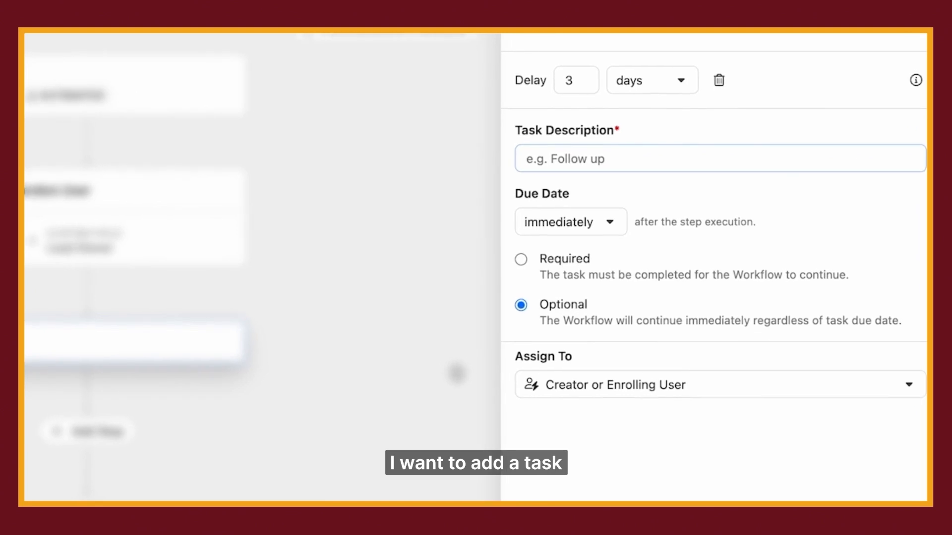
pyautogui.write('Follow-up wi')
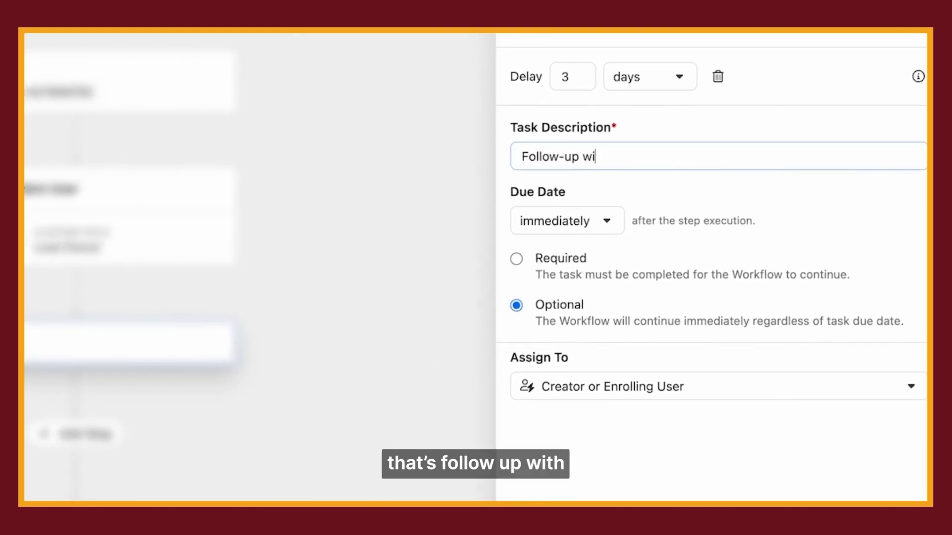
pyautogui.write('th real estate leads')
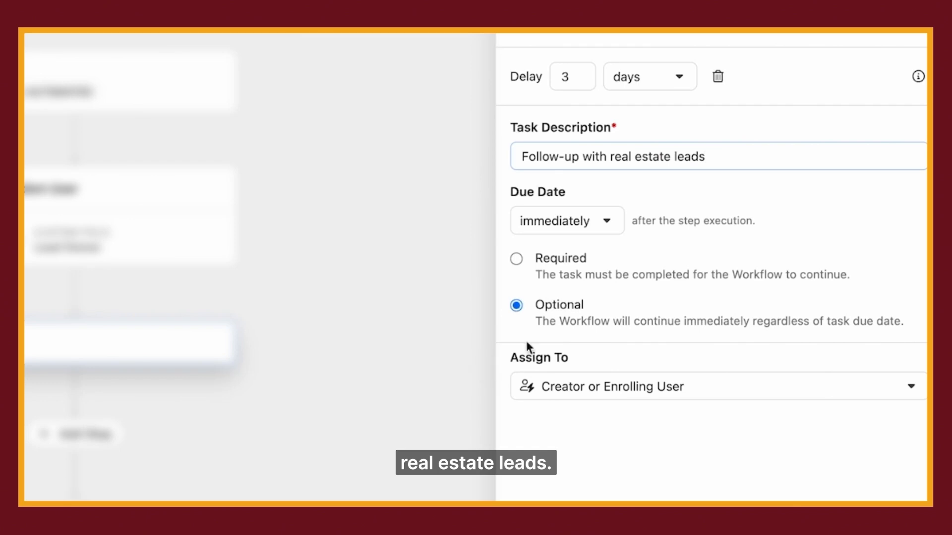
pyautogui.click(718, 79)
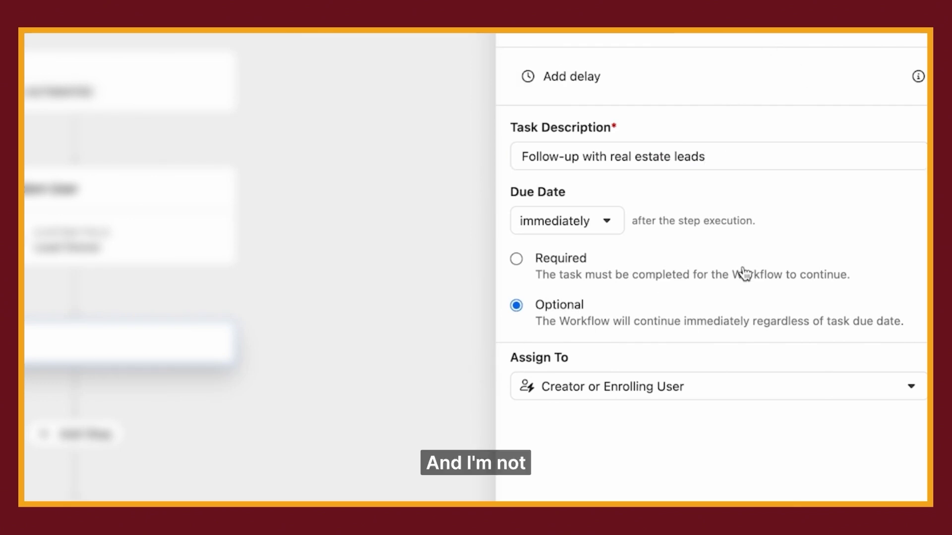
# - Make the task required, assign it to the user in the Lead Owner custom field, and confirm the step
pyautogui.click(517, 260)
pyautogui.scroll(-3, 667, 290)
pyautogui.click(641, 258)
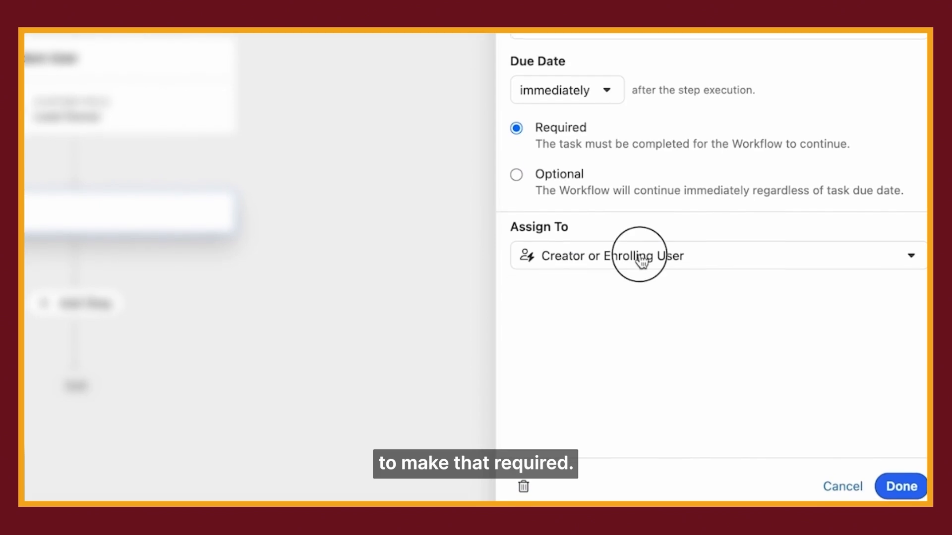
pyautogui.click(611, 422)
pyautogui.click(601, 317)
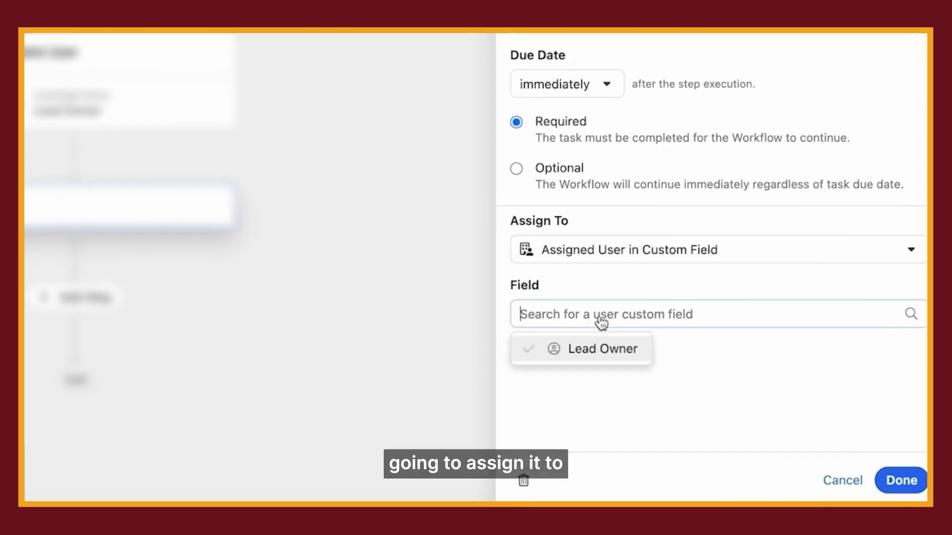
pyautogui.click(602, 350)
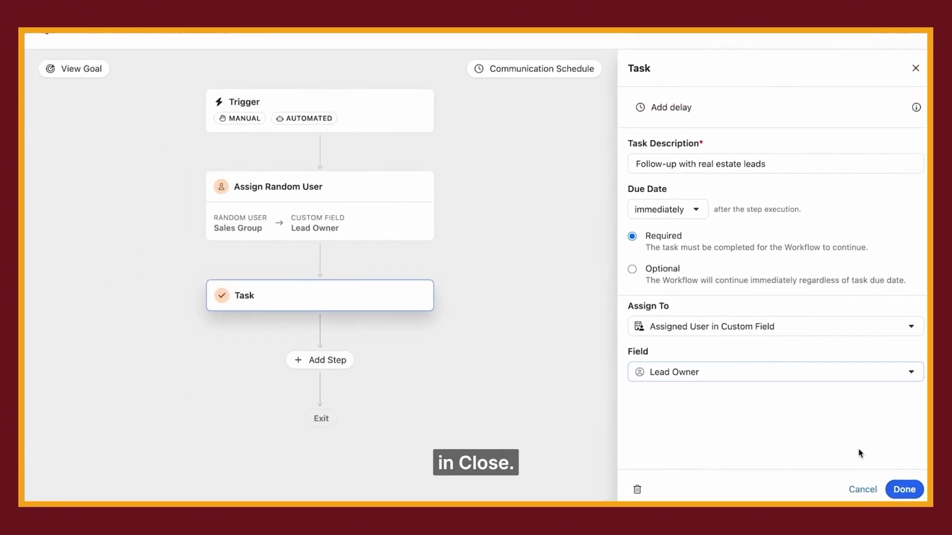
pyautogui.click(915, 489)
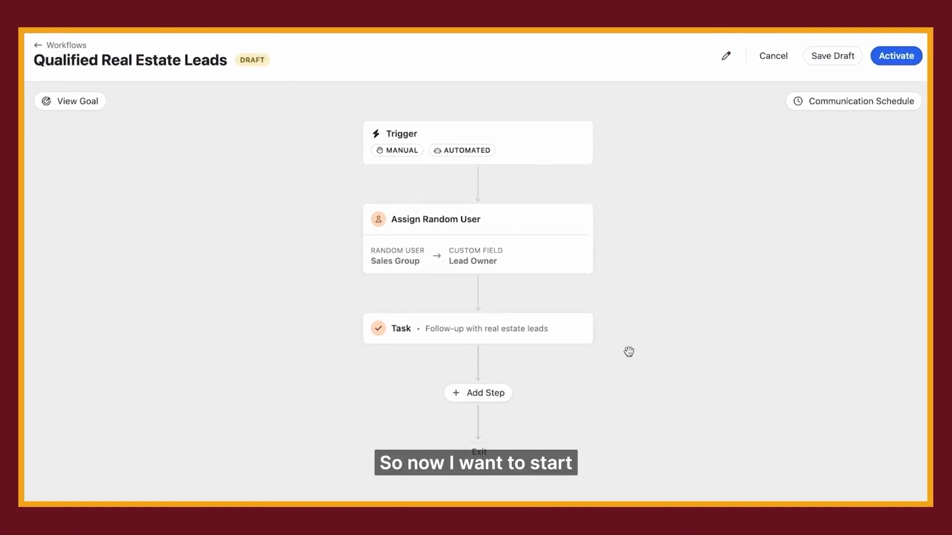
# - Add an SMS step after the task with a delay of 5 minutes
pyautogui.click(471, 402)
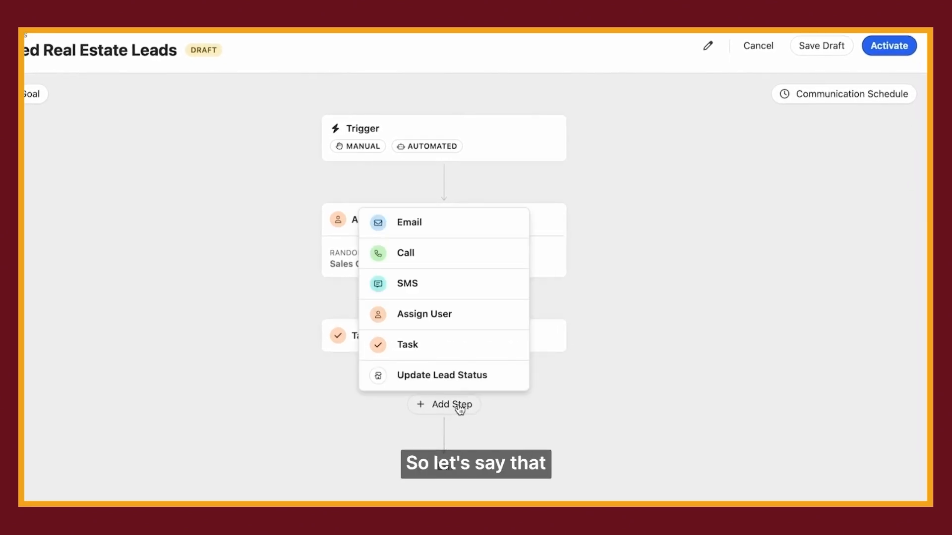
pyautogui.click(461, 286)
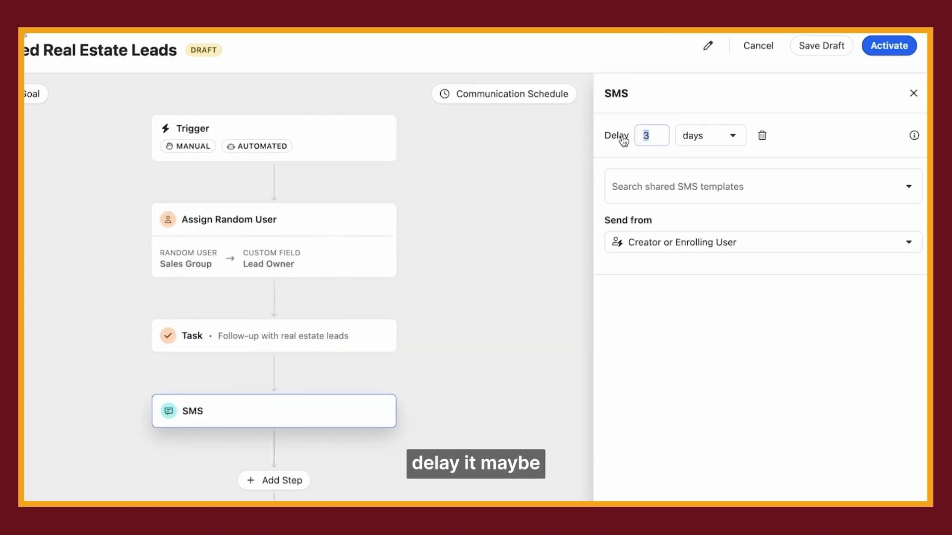
pyautogui.write('5')
pyautogui.click(694, 140)
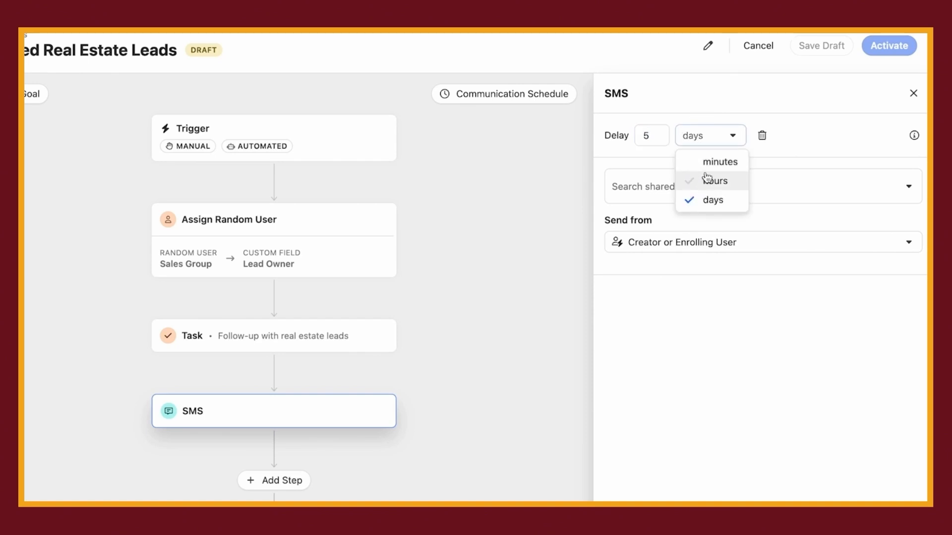
pyautogui.click(704, 159)
# - Preview the Call follow-up (Example) template, and choose the Confirmation SMS template for the message instead
pyautogui.click(700, 193)
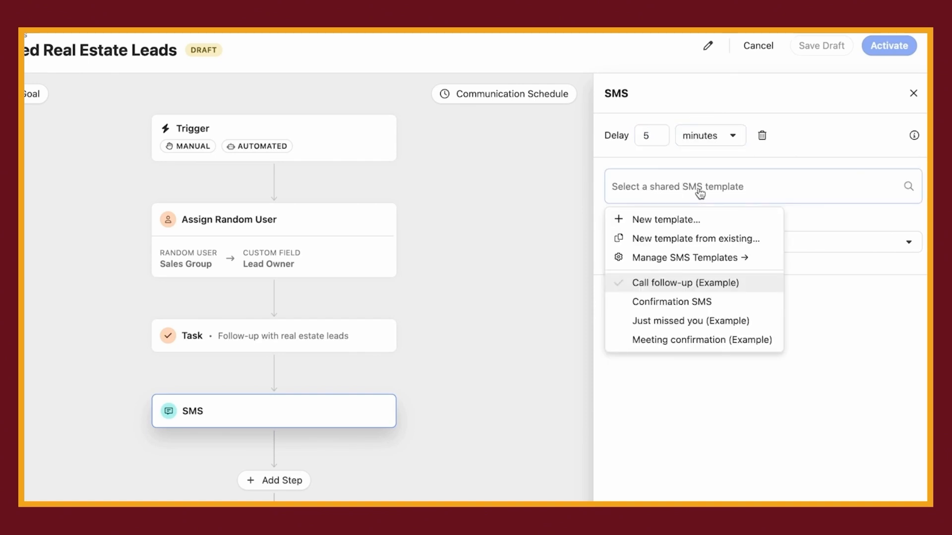
pyautogui.click(686, 285)
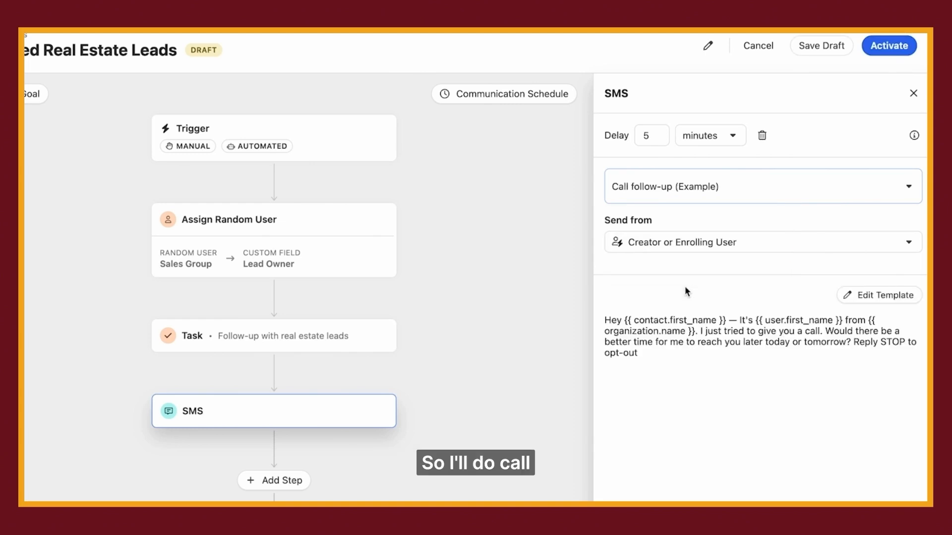
pyautogui.click(686, 191)
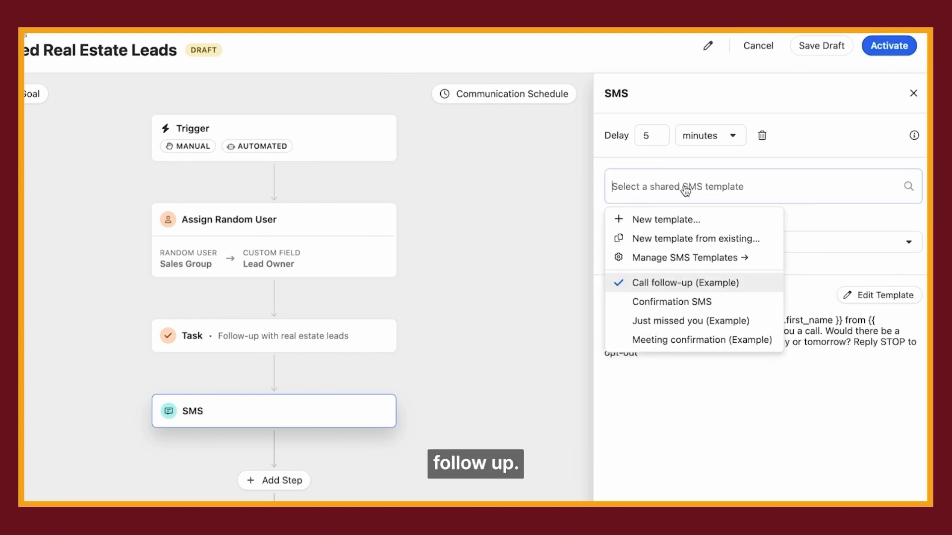
pyautogui.click(695, 306)
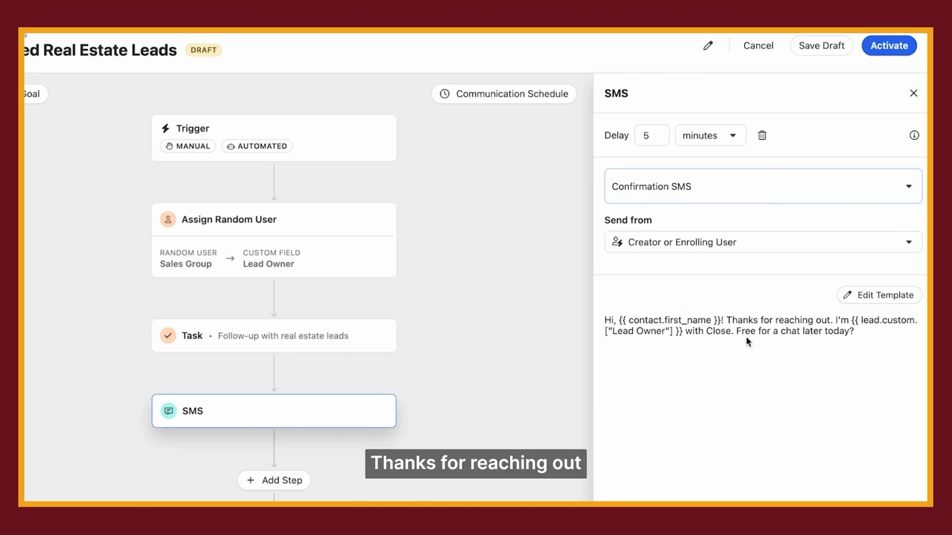
# - Send the SMS from the user assigned in the Lead Owner custom field and confirm the step
pyautogui.click(693, 245)
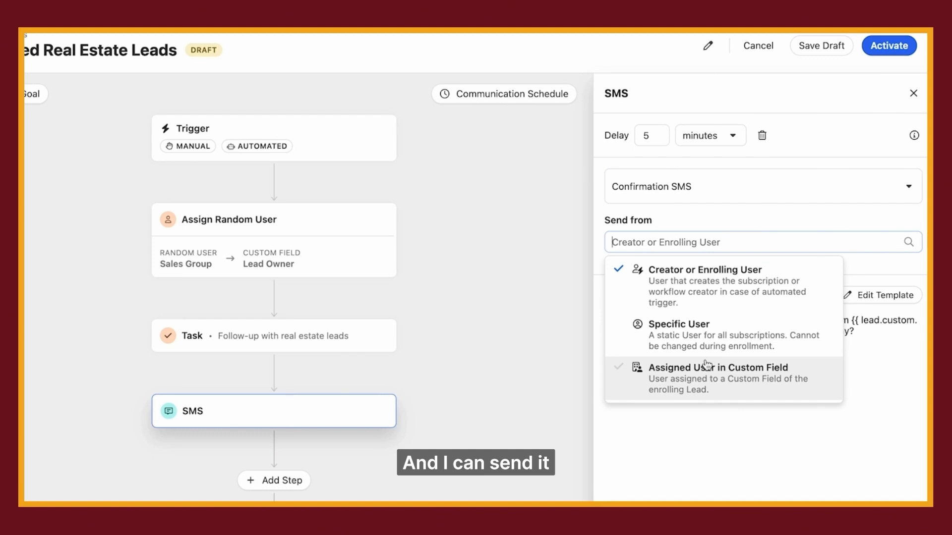
pyautogui.click(707, 367)
pyautogui.click(685, 292)
pyautogui.click(678, 323)
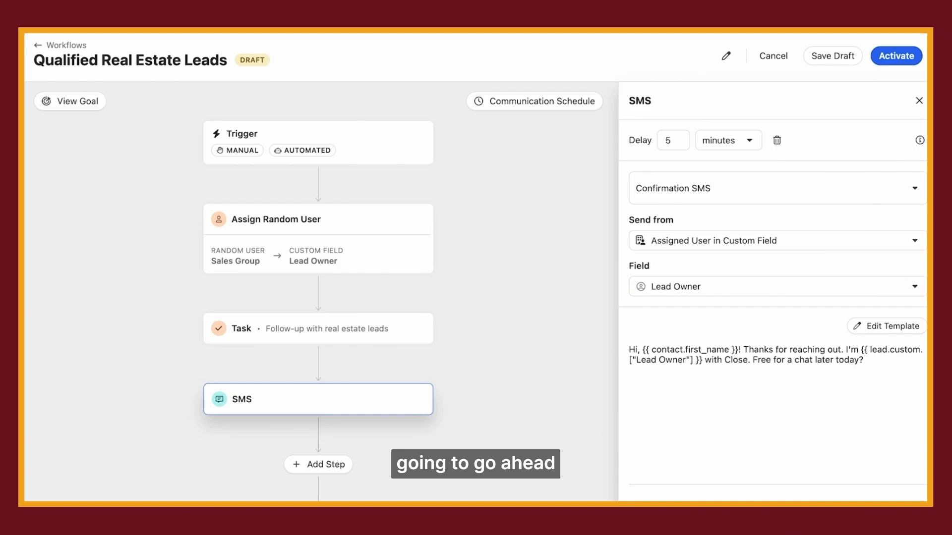
pyautogui.click(902, 515)
# - Add a Call step after the SMS with a delay of 30 minutes
pyautogui.scroll(-2, 661, 310)
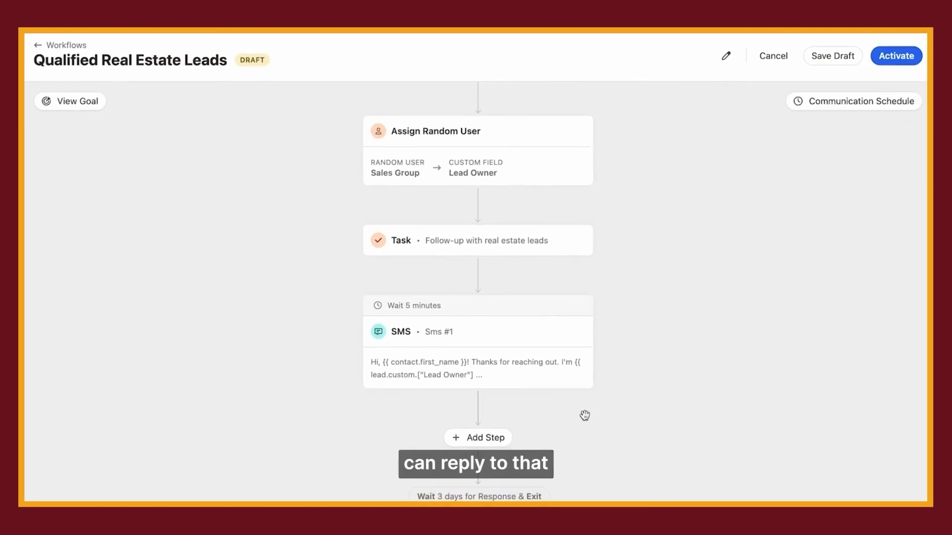
pyautogui.click(506, 440)
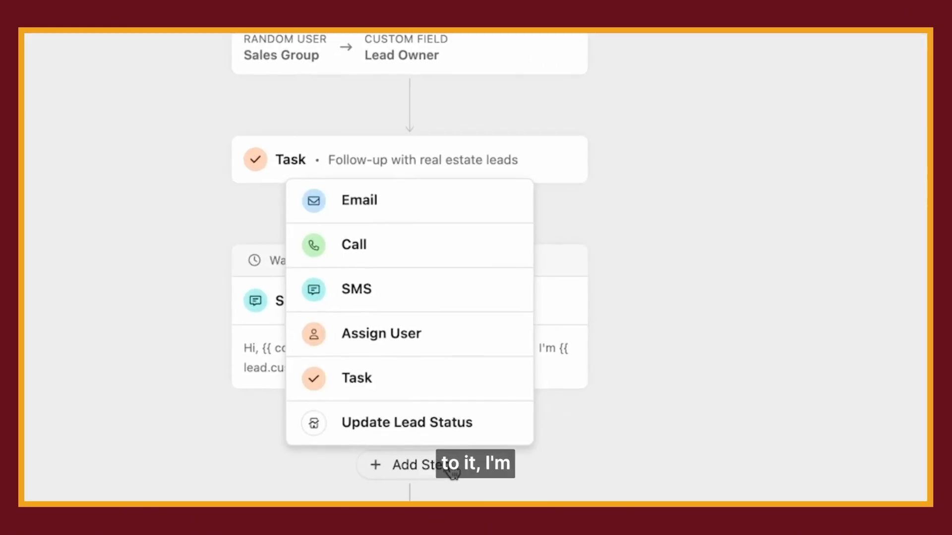
pyautogui.click(415, 246)
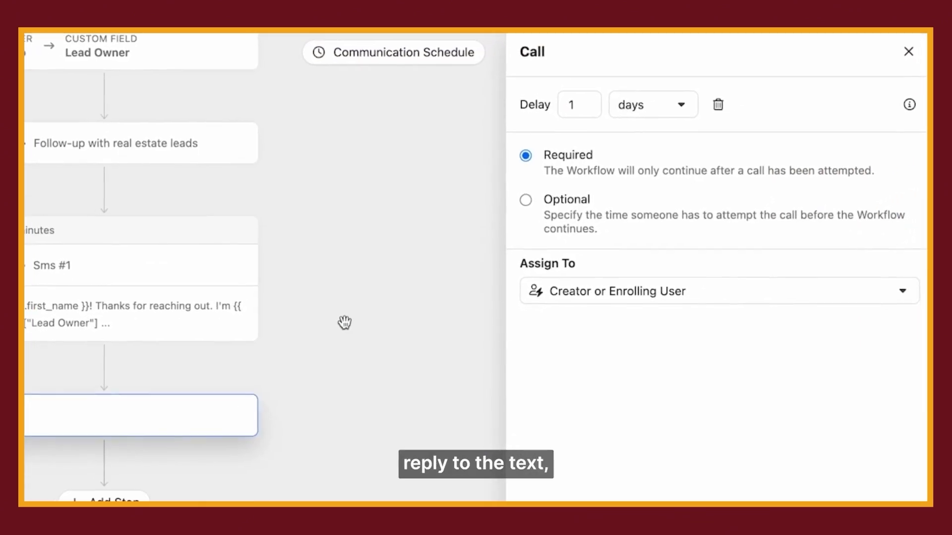
pyautogui.doubleClick(595, 102)
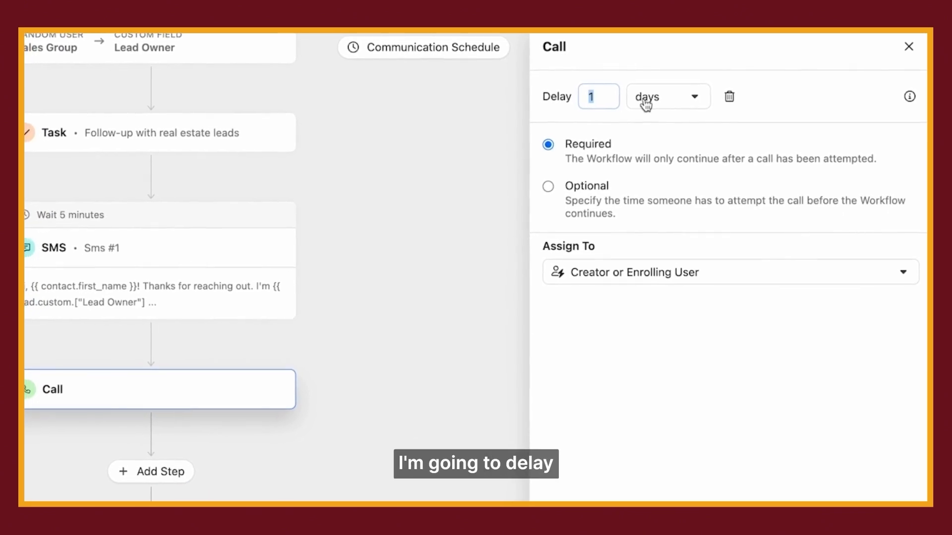
pyautogui.write('30')
pyautogui.click(644, 97)
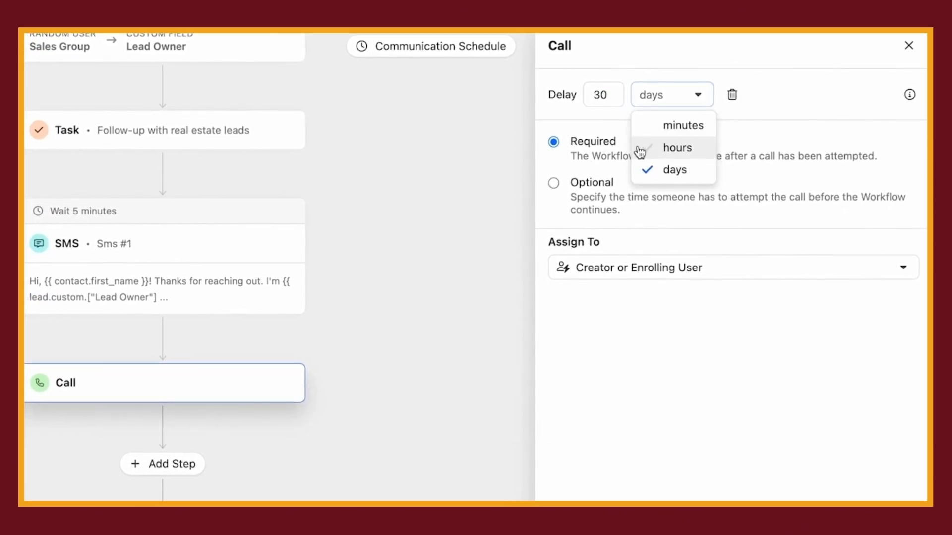
pyautogui.click(649, 133)
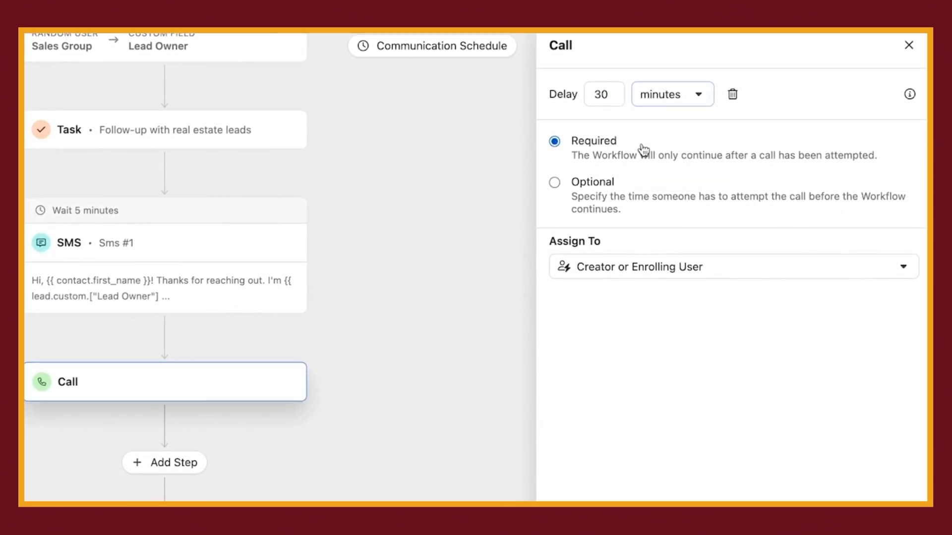
# - Assign the call to the user in the Lead Owner custom field
pyautogui.click(635, 272)
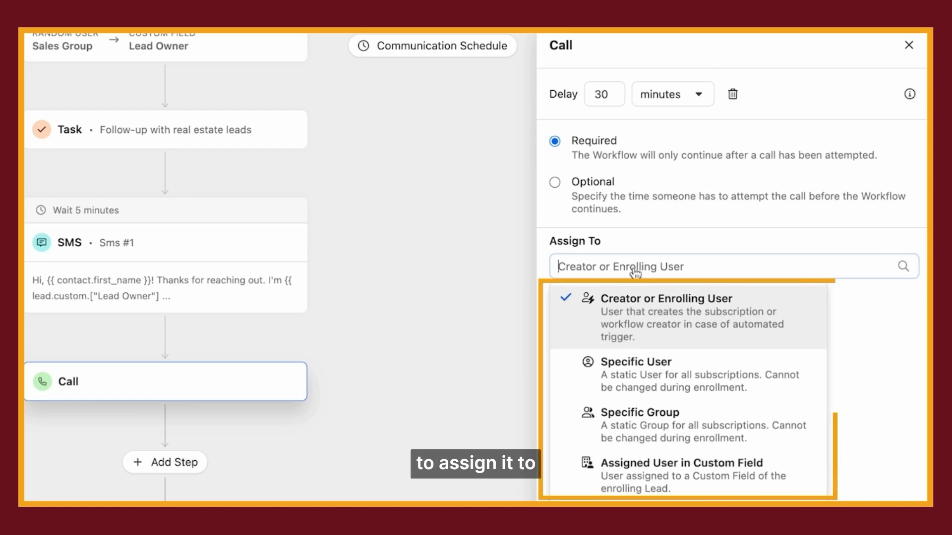
pyautogui.click(653, 471)
pyautogui.click(608, 330)
pyautogui.click(618, 366)
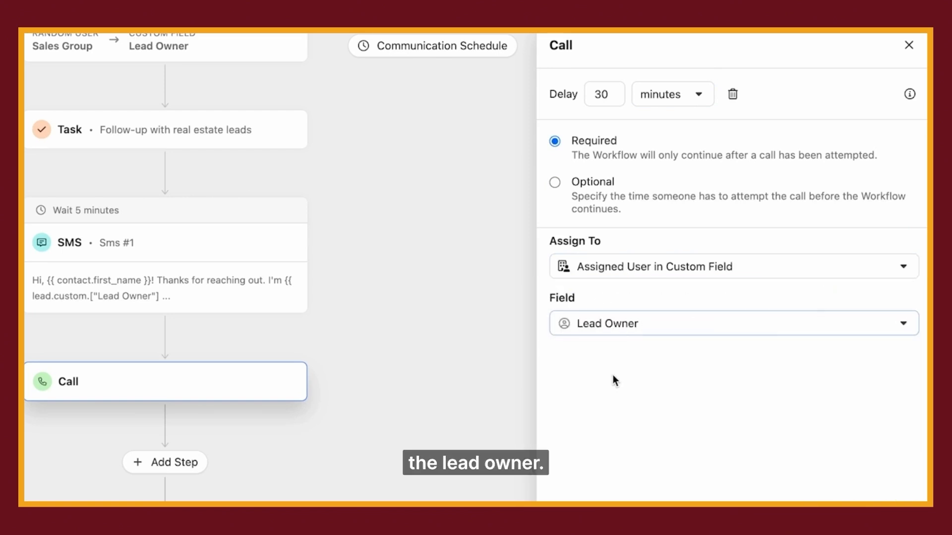
# - Make the call optional, allow 2 hours for attempting it, and finish the step
pyautogui.click(587, 193)
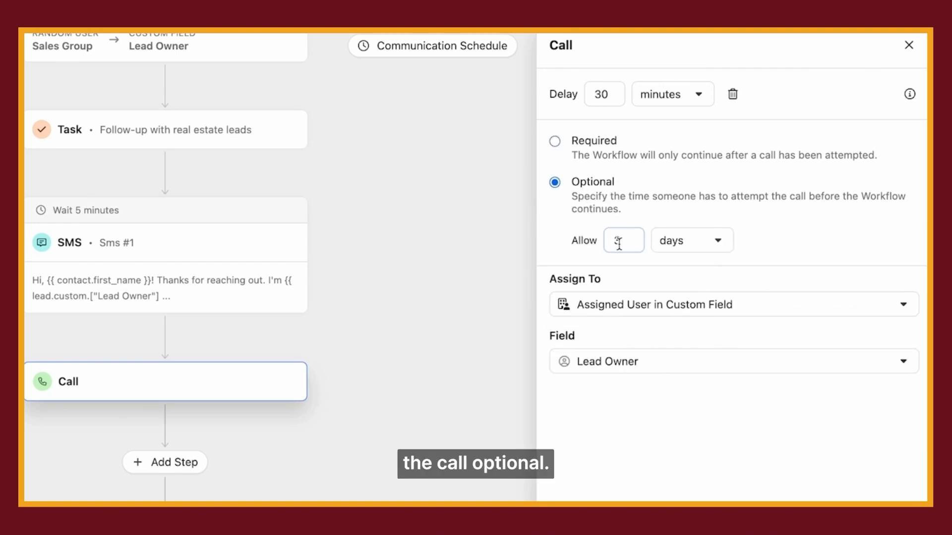
pyautogui.moveTo(618, 243); pyautogui.dragTo(595, 240)
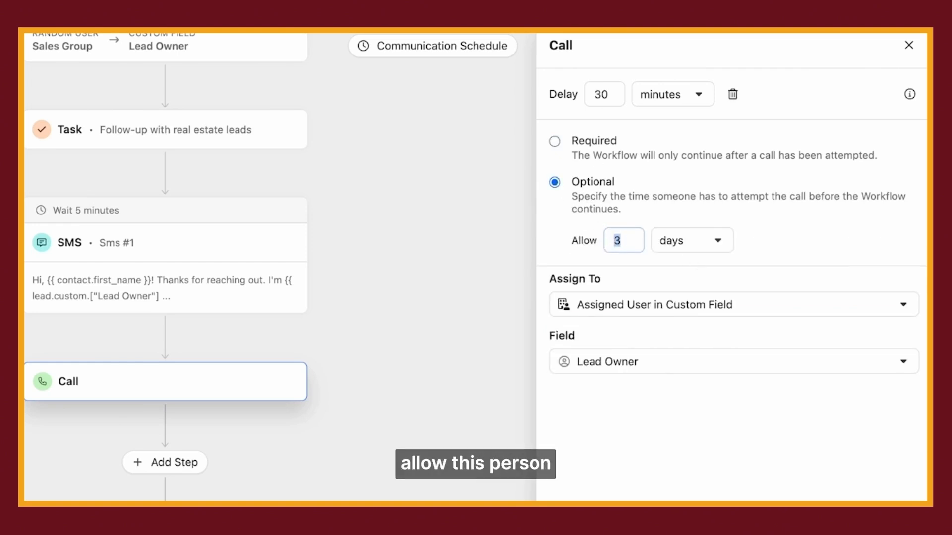
pyautogui.write('2')
pyautogui.click(693, 251)
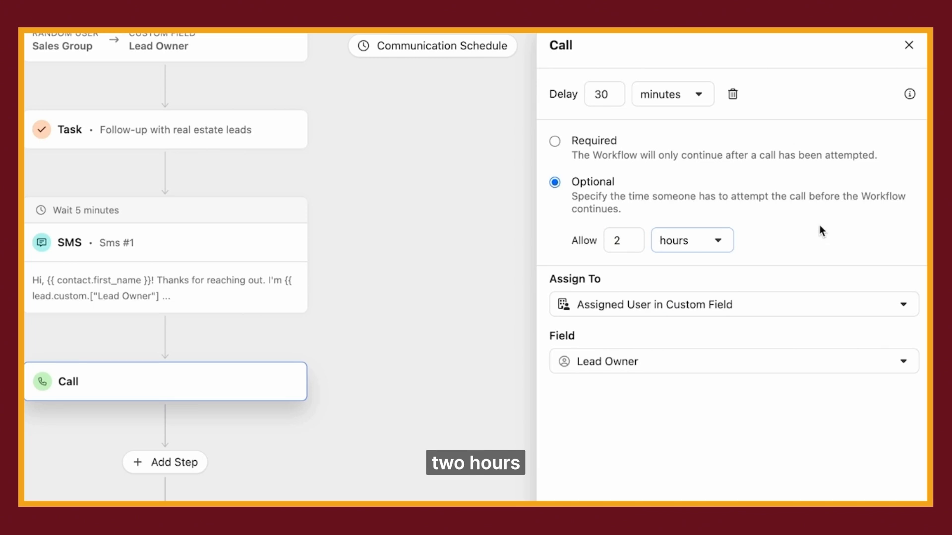
pyautogui.click(682, 221)
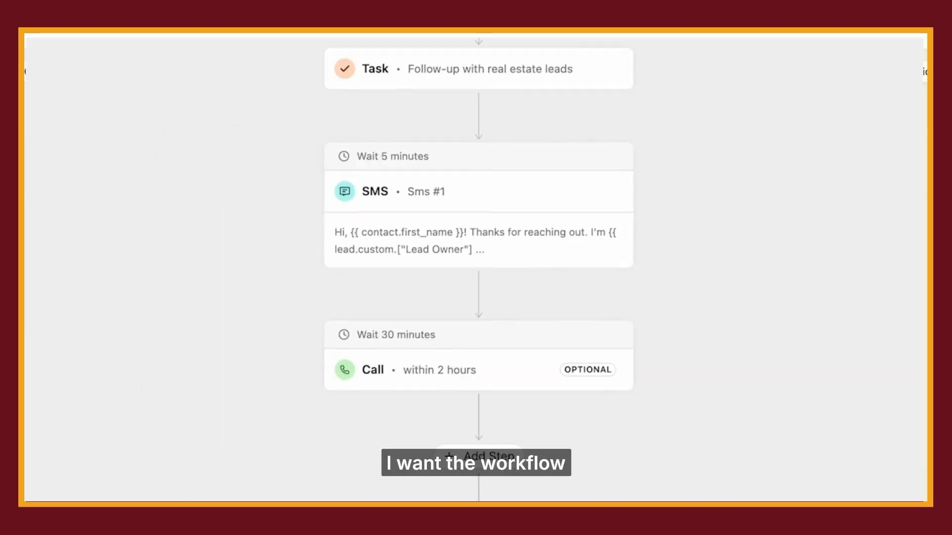
# - Add an Email step after the call with a delay of 30 minutes
pyautogui.moveTo(476, 316)
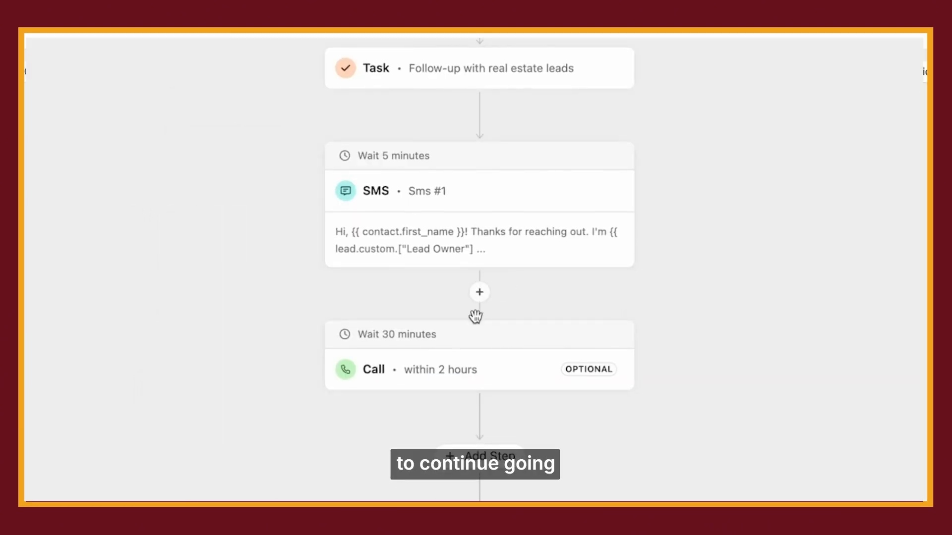
pyautogui.scroll(-1, 516, 486)
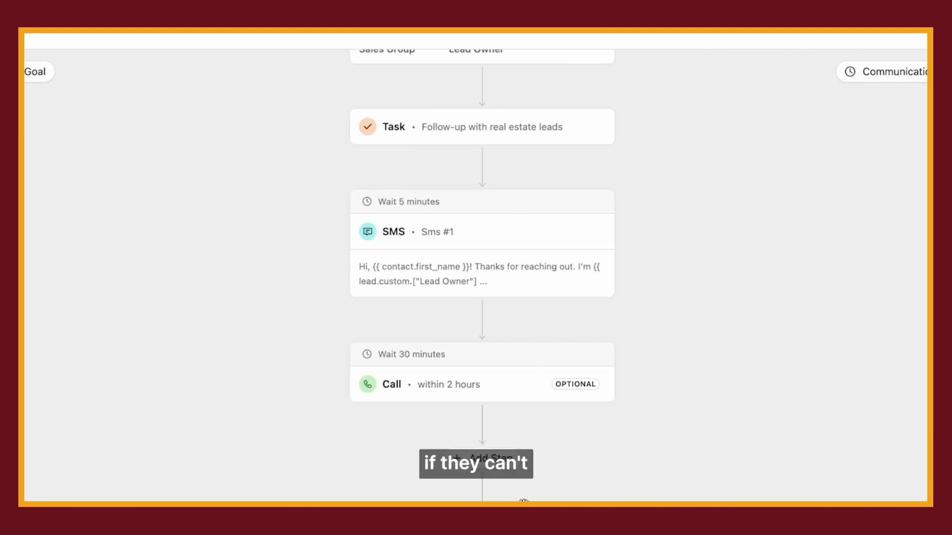
pyautogui.click(490, 471)
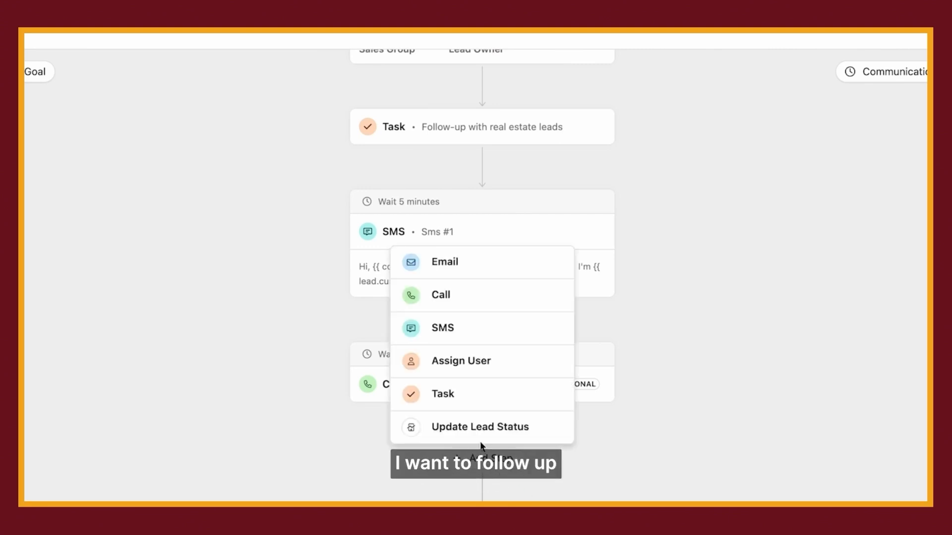
pyautogui.click(476, 261)
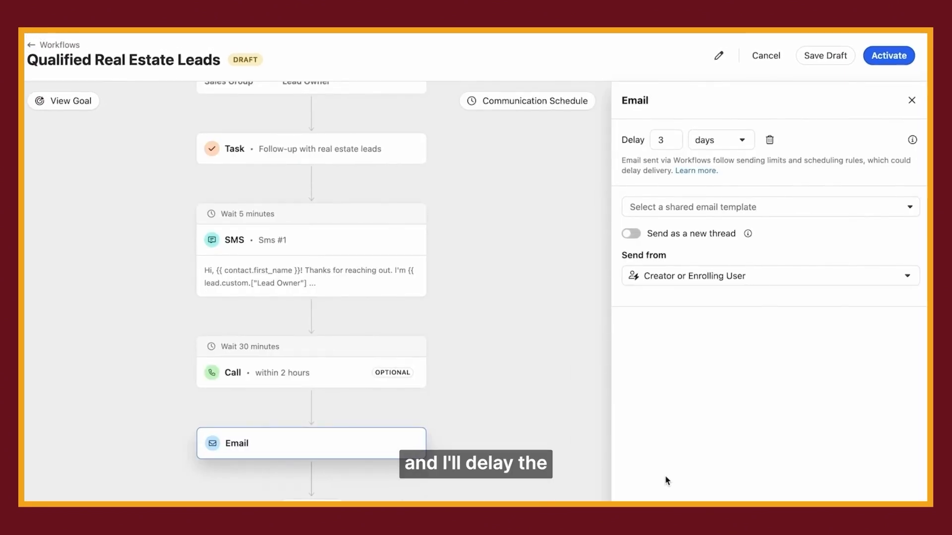
pyautogui.click(666, 139)
pyautogui.press('BackSpace')
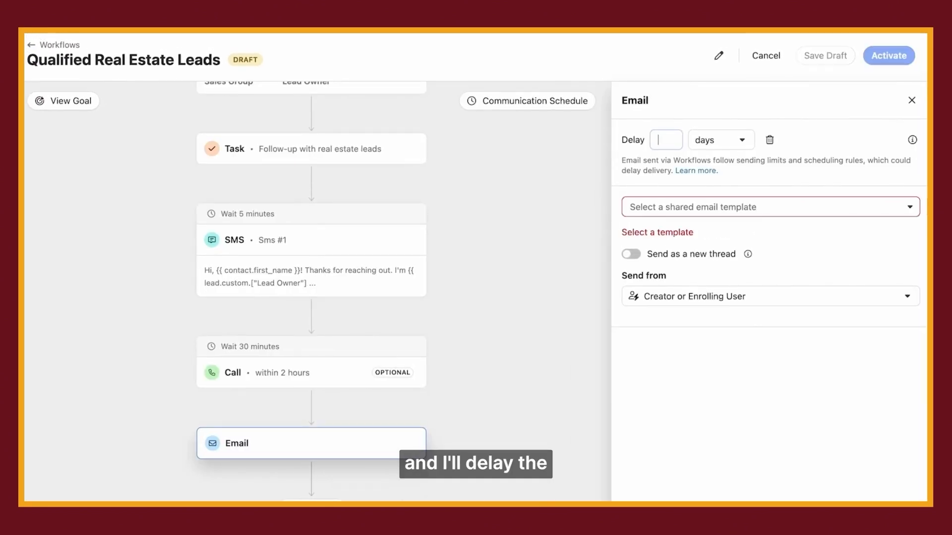
pyautogui.write('30')
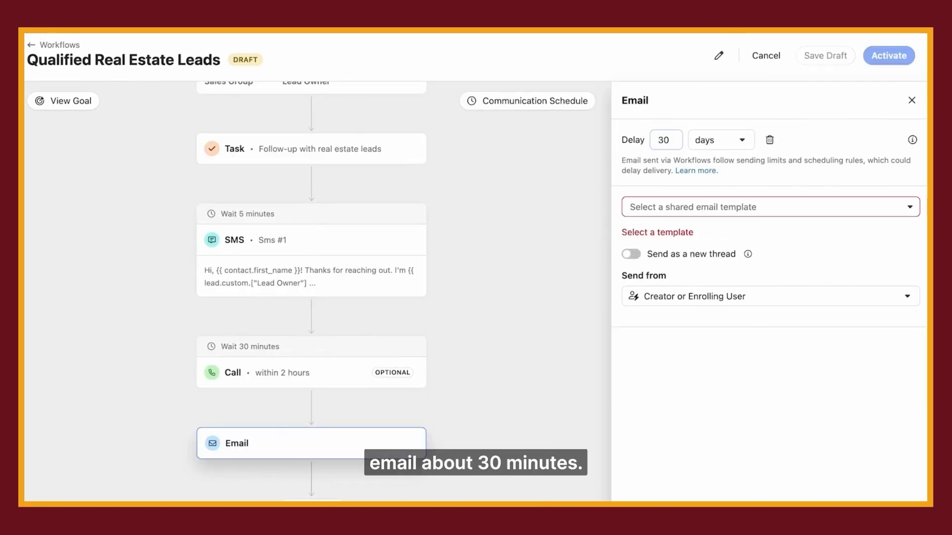
pyautogui.click(710, 143)
pyautogui.click(722, 163)
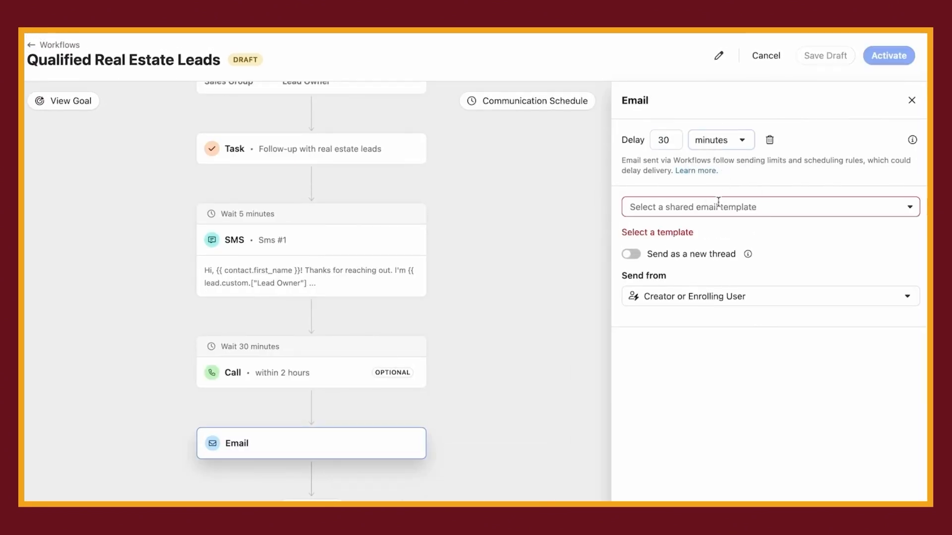
# - Choose the Email 1 - Intro (Example) template for the email and finish the step
pyautogui.click(718, 206)
pyautogui.click(809, 278)
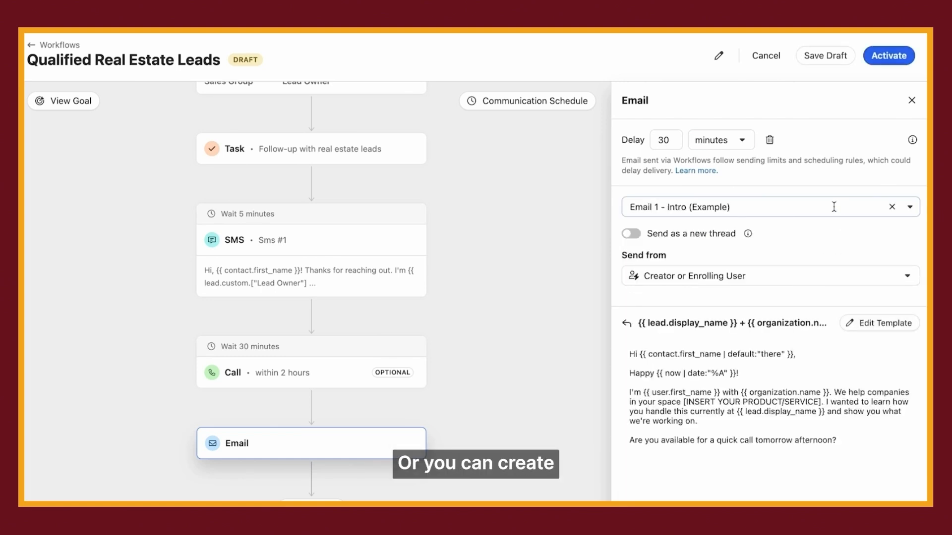
pyautogui.click(891, 207)
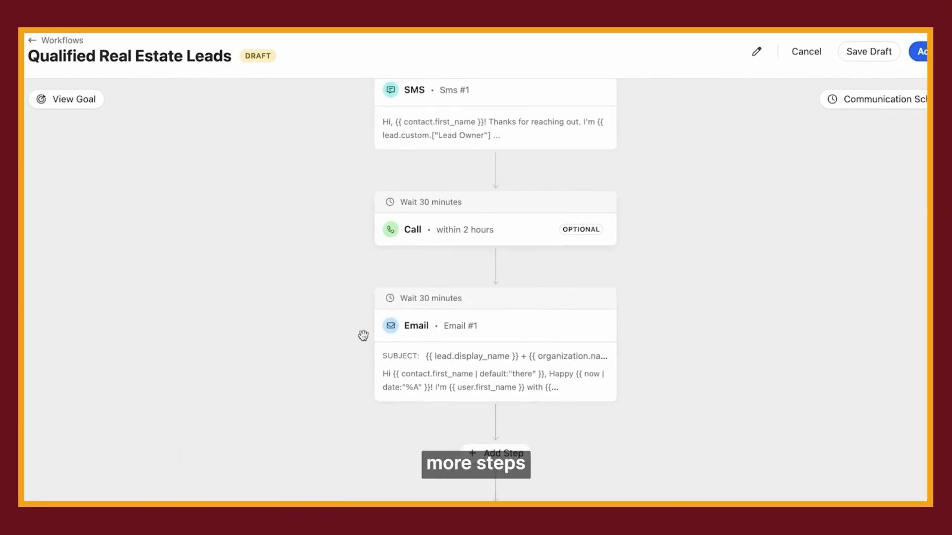